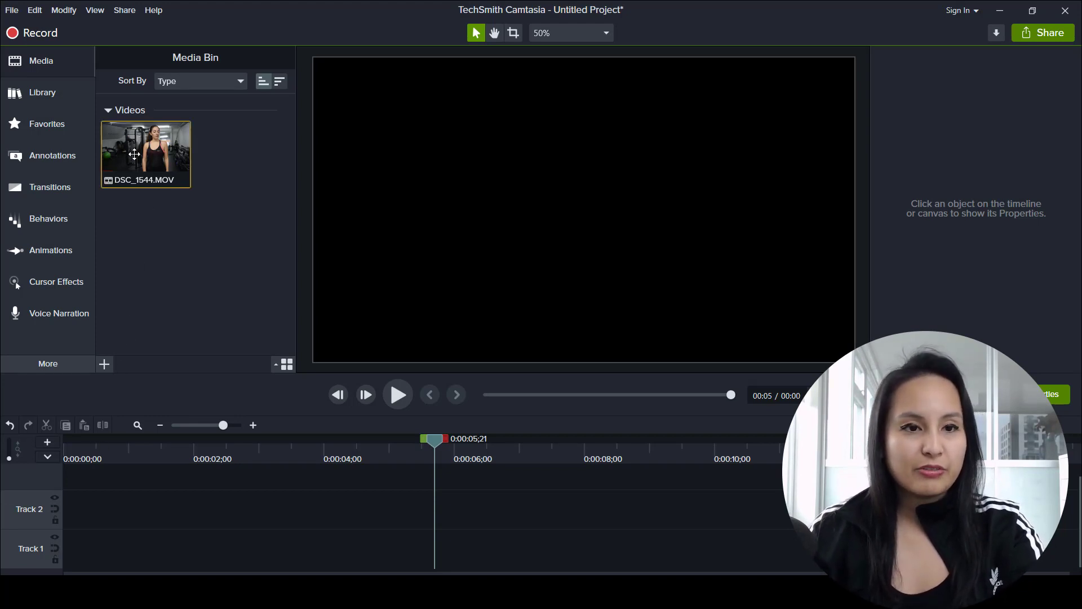
# Step: Place DSC_1544.MOV at the start of Track 2 and split it at 0:00:00;15 and 0:00:01;16
pyautogui.moveTo(133, 150); pyautogui.dragTo(59, 518)
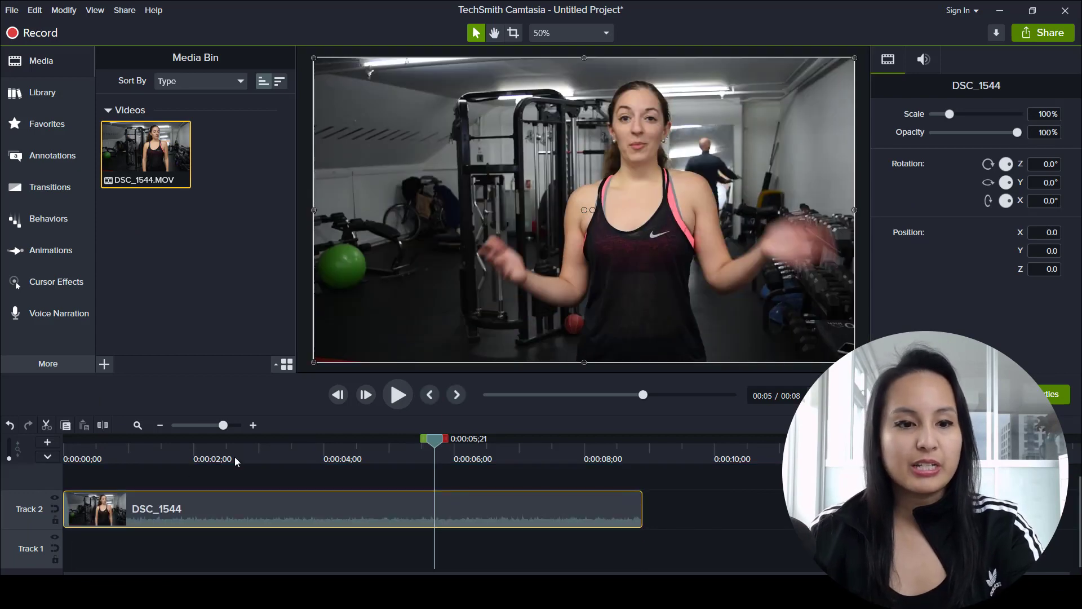
pyautogui.moveTo(100, 446); pyautogui.dragTo(96, 447)
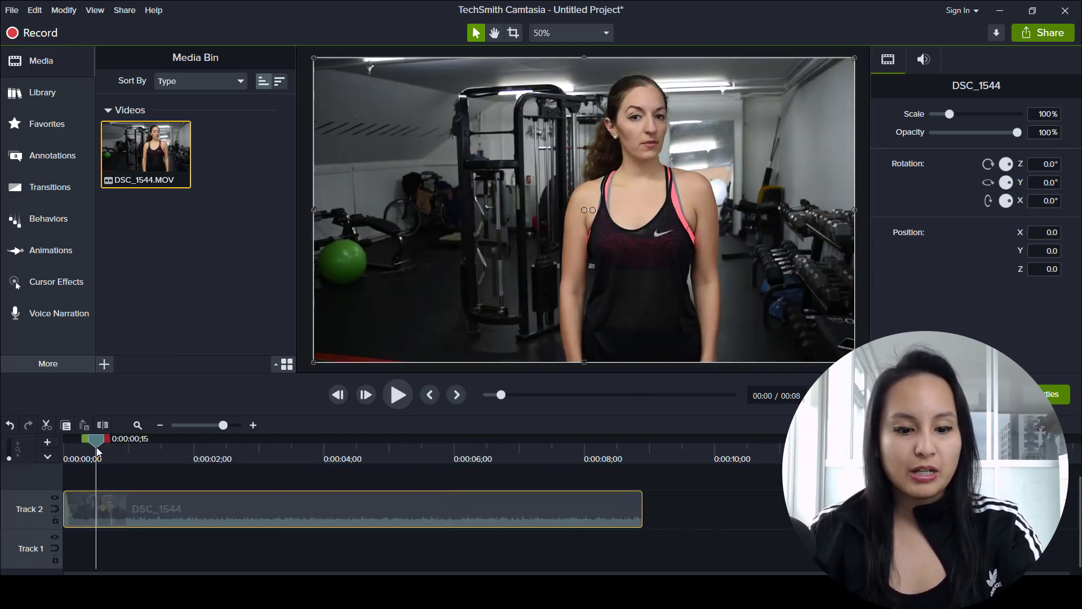
pyautogui.press('s')
pyautogui.click(157, 501)
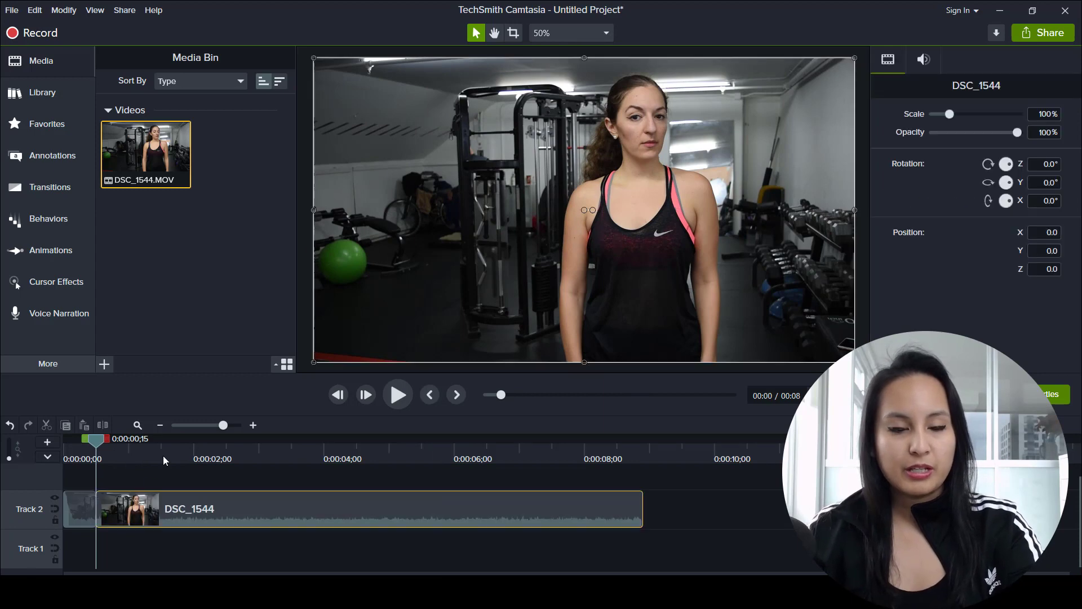
pyautogui.click(163, 455)
pyautogui.press('s')
pyautogui.click(254, 515)
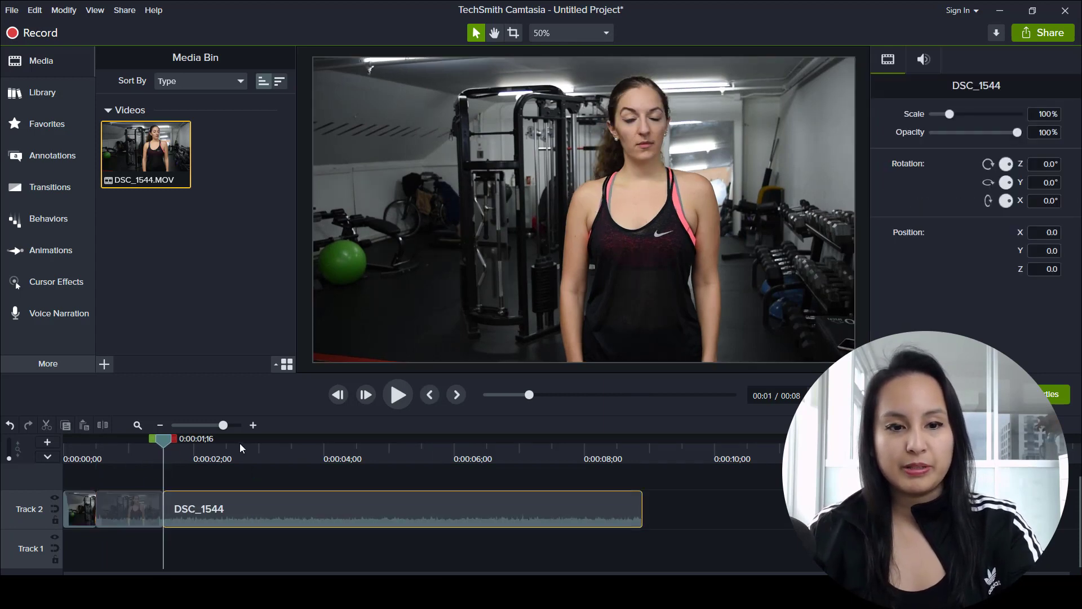
# Step: Split the rest of the clip between two and three seconds, and at 0:00:03;21, 0:00:04;28 and 0:00:06;17
pyautogui.click(239, 443)
pyautogui.press('s')
pyautogui.click(340, 515)
pyautogui.click(303, 445)
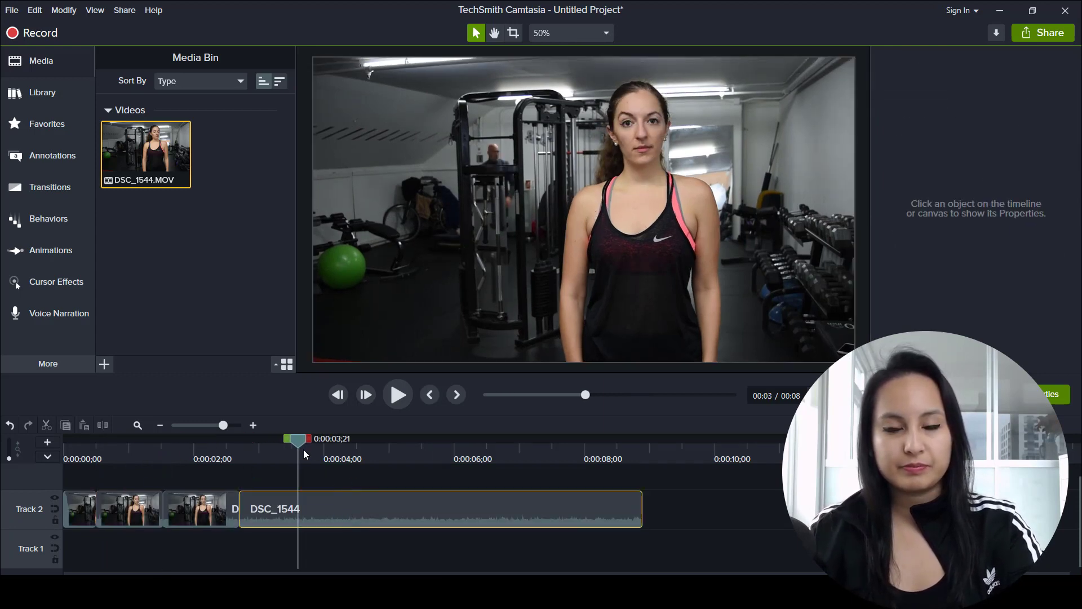
pyautogui.press('s')
pyautogui.click(411, 521)
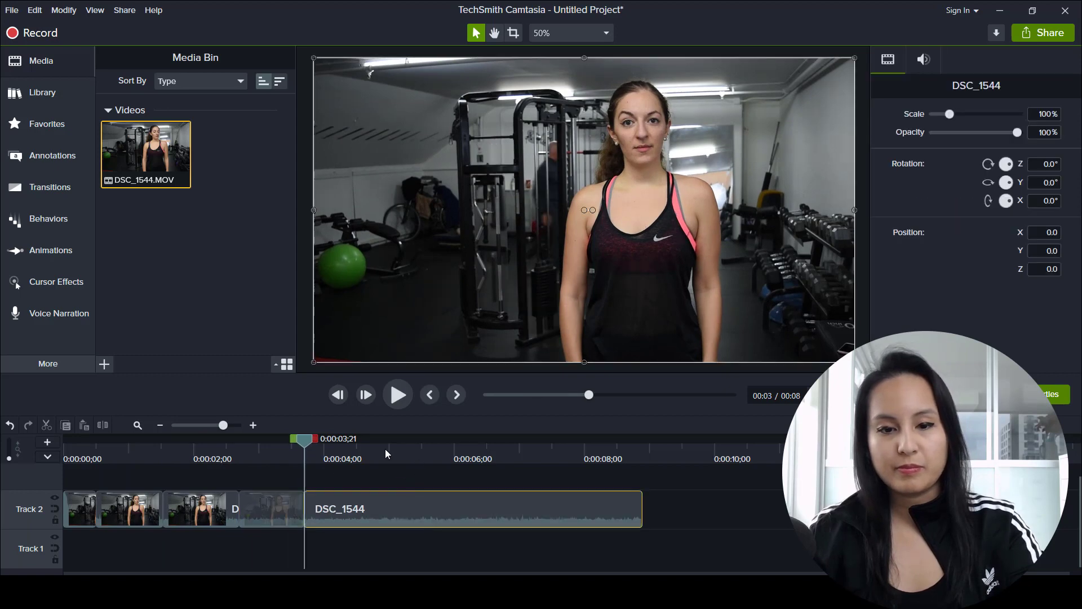
pyautogui.click(384, 446)
pyautogui.press('s')
pyautogui.click(481, 510)
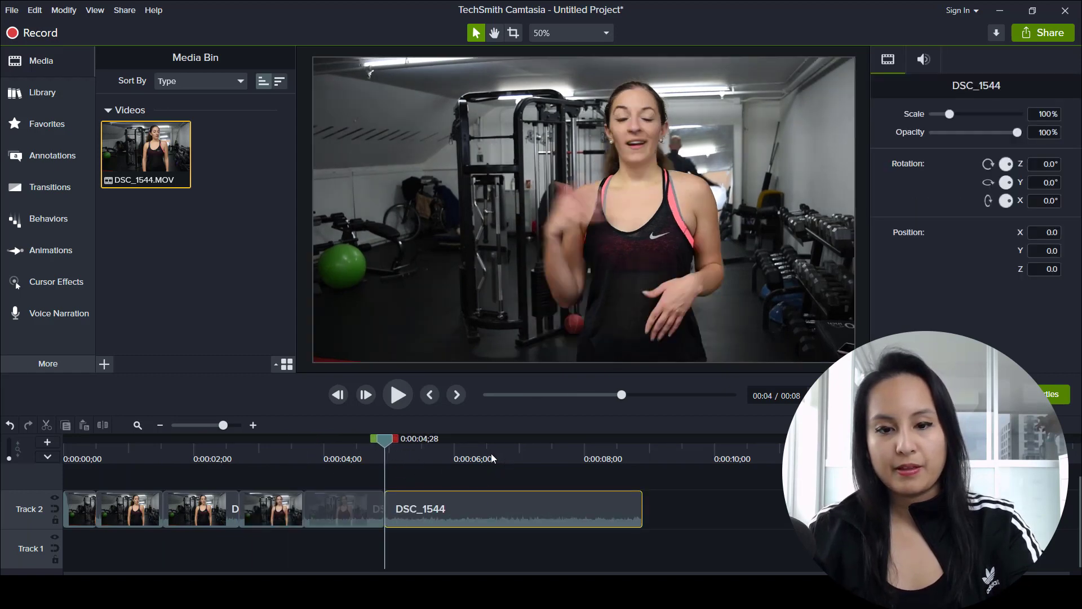
pyautogui.click(491, 459)
pyautogui.press('s')
# Step: Spread the split segments out along Track 2 with a gap between each, and preview the first gap at 0:00:01;02
pyautogui.moveTo(526, 510); pyautogui.dragTo(952, 512)
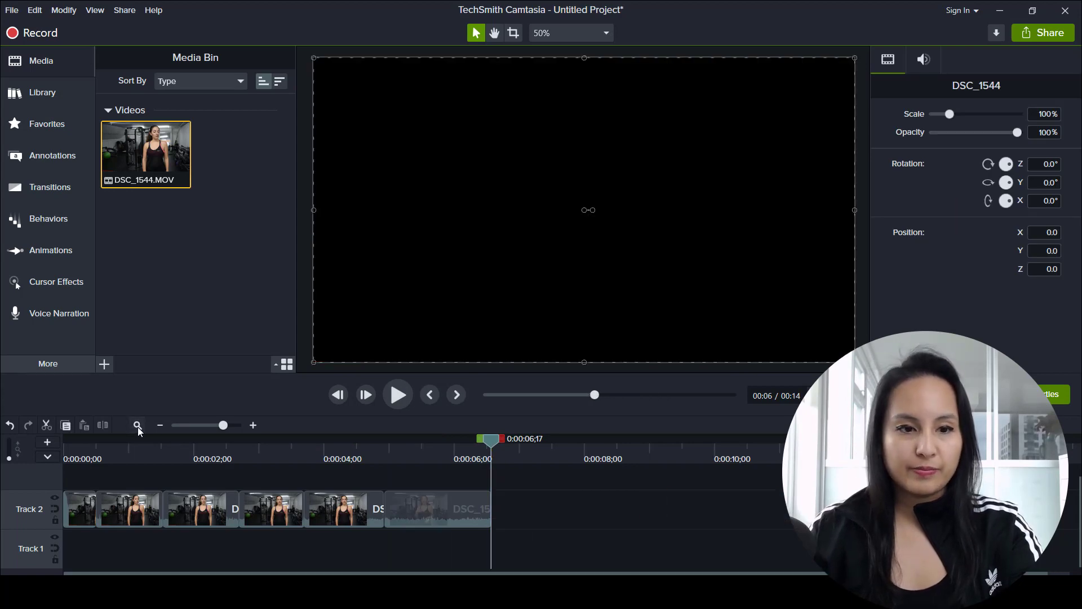
pyautogui.click(160, 425)
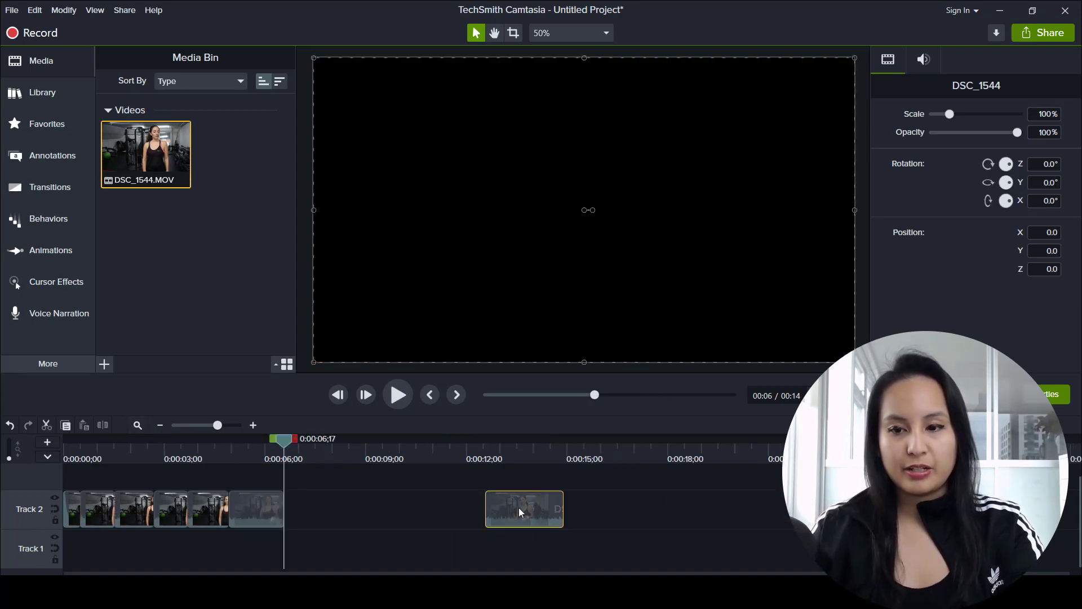
pyautogui.moveTo(519, 508); pyautogui.dragTo(866, 507)
pyautogui.moveTo(260, 506); pyautogui.dragTo(695, 509)
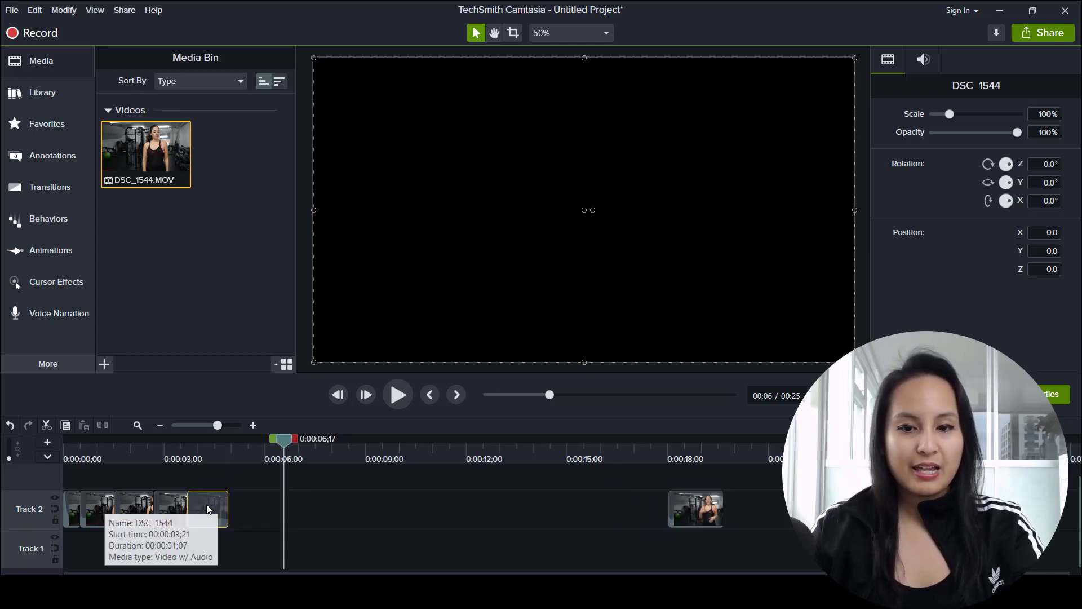
pyautogui.moveTo(209, 509); pyautogui.dragTo(542, 508)
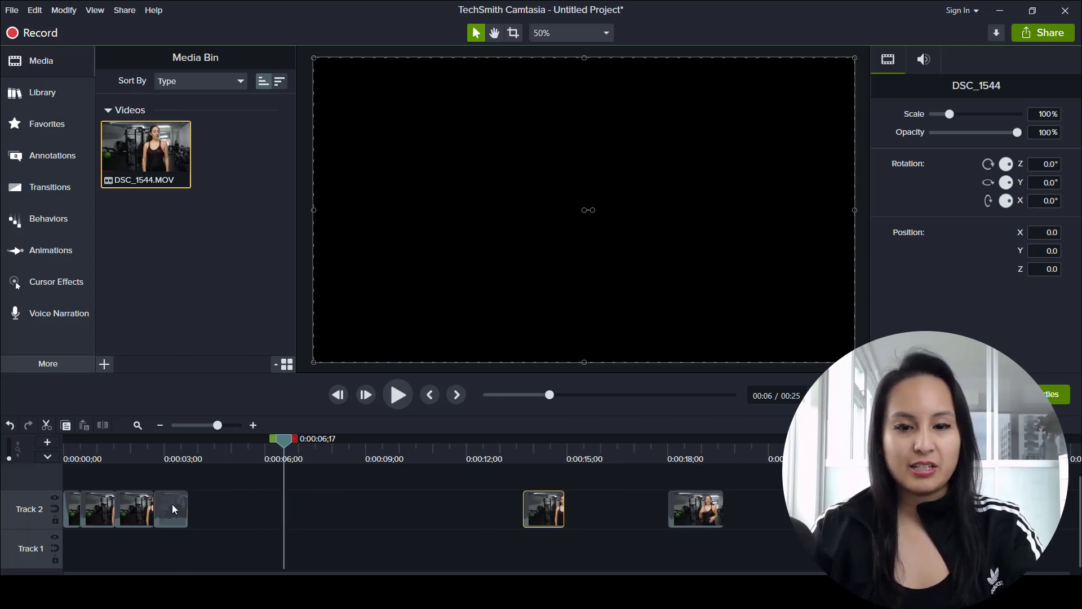
pyautogui.moveTo(173, 509); pyautogui.dragTo(418, 522)
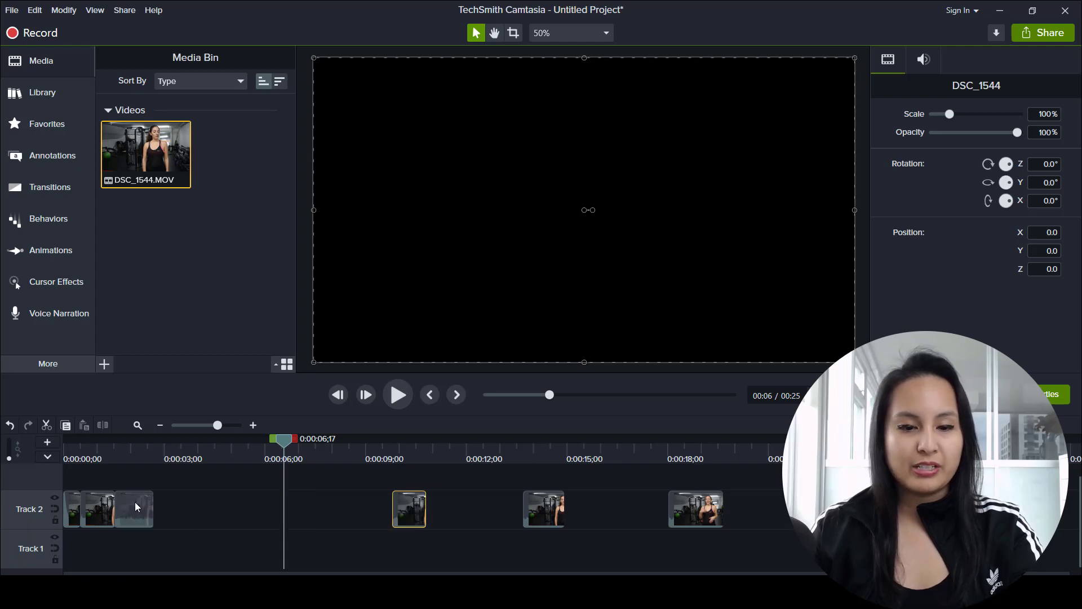
pyautogui.moveTo(134, 502); pyautogui.dragTo(309, 517)
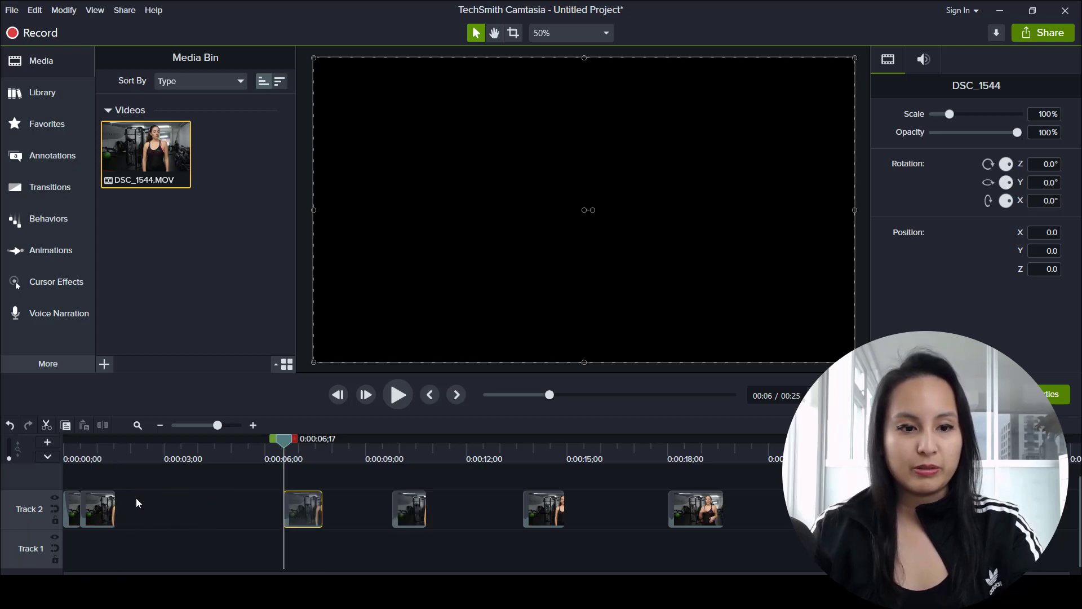
pyautogui.moveTo(97, 509); pyautogui.dragTo(189, 507)
pyautogui.moveTo(101, 453)
pyautogui.mouseDown()
pyautogui.moveTo(61, 457)
pyautogui.moveTo(99, 463)
pyautogui.mouseUp()
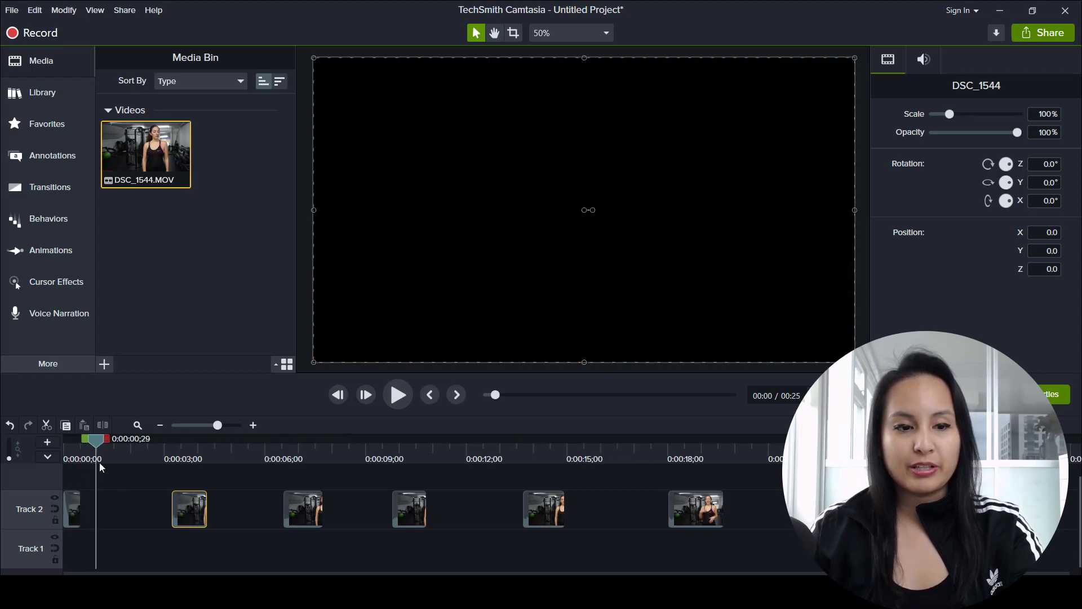
pyautogui.click(93, 500)
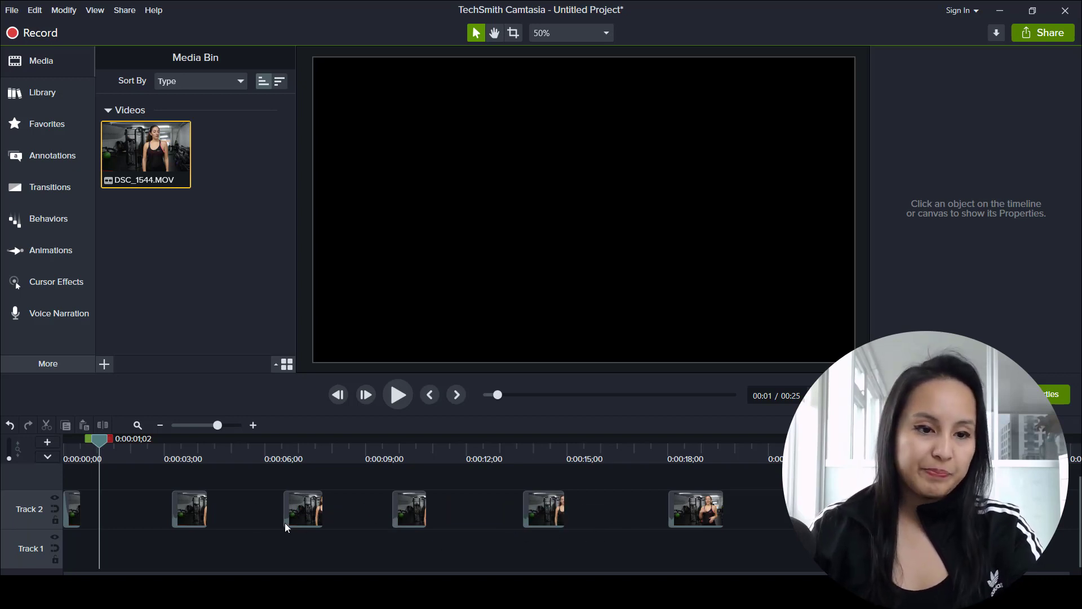
# Step: Try closing the gaps by hand by moving the second and third segments back against the first, and spread them apart again
pyautogui.moveTo(100, 442); pyautogui.dragTo(65, 442)
pyautogui.moveTo(185, 509); pyautogui.dragTo(81, 506)
pyautogui.moveTo(304, 509); pyautogui.dragTo(141, 509)
pyautogui.moveTo(411, 497); pyautogui.dragTo(423, 519)
pyautogui.moveTo(134, 503); pyautogui.dragTo(298, 501)
pyautogui.moveTo(91, 508); pyautogui.dragTo(189, 510)
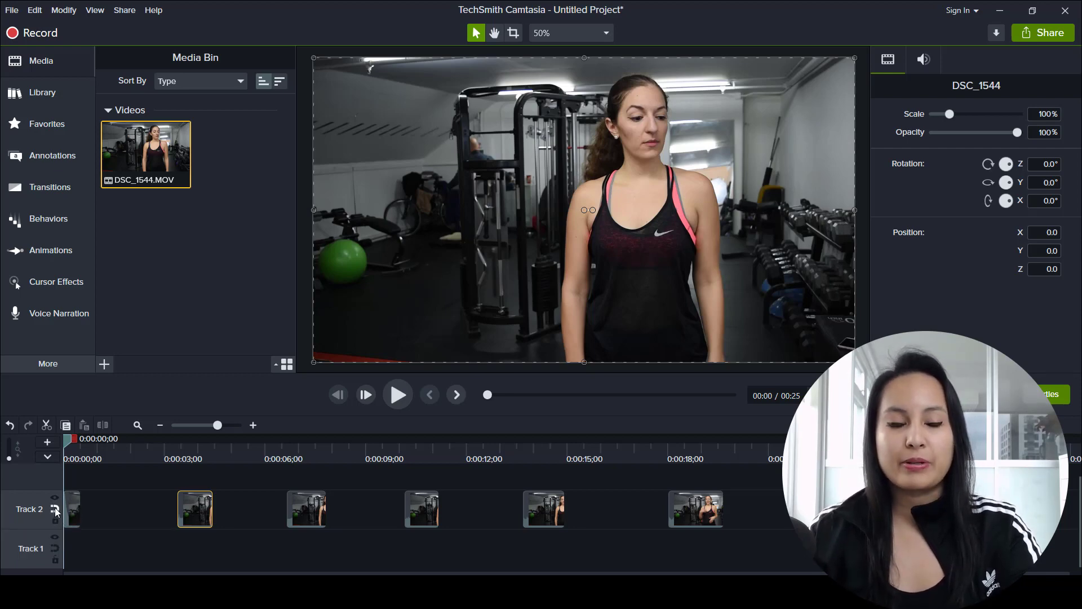
# Step: Enable the magnetic track on Track 2 to close the gaps between all segments
pyautogui.click(55, 510)
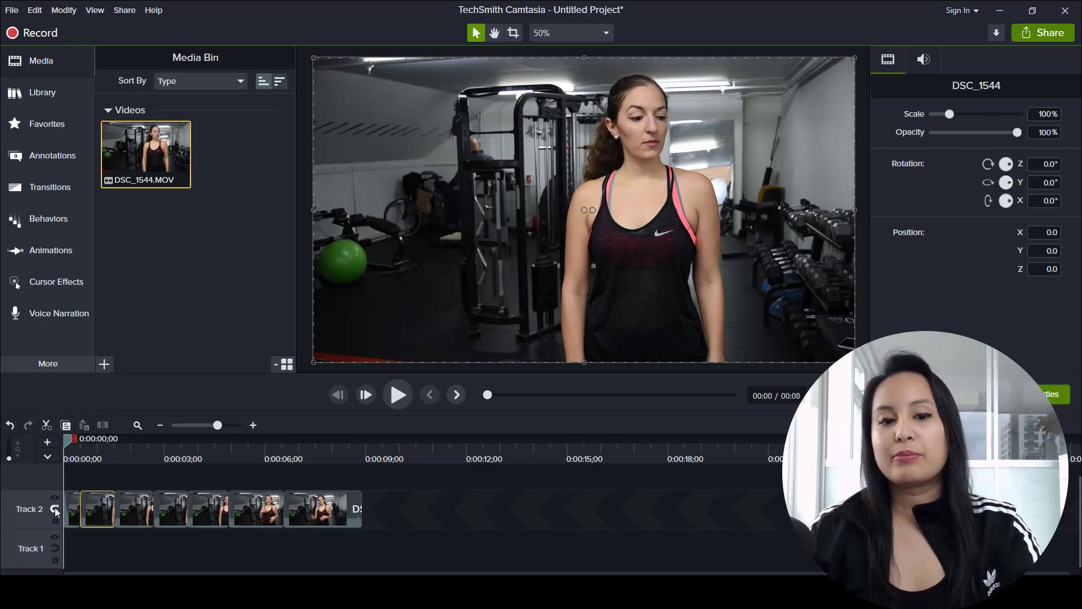
pyautogui.click(382, 519)
pyautogui.moveTo(1, 540); pyautogui.dragTo(1, 539)
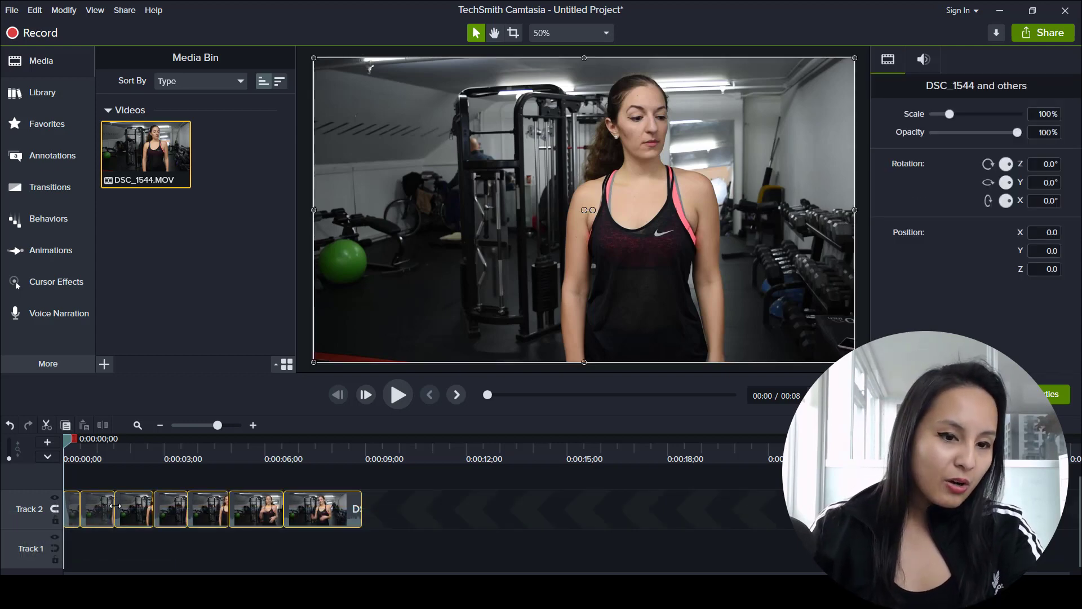
pyautogui.click(417, 502)
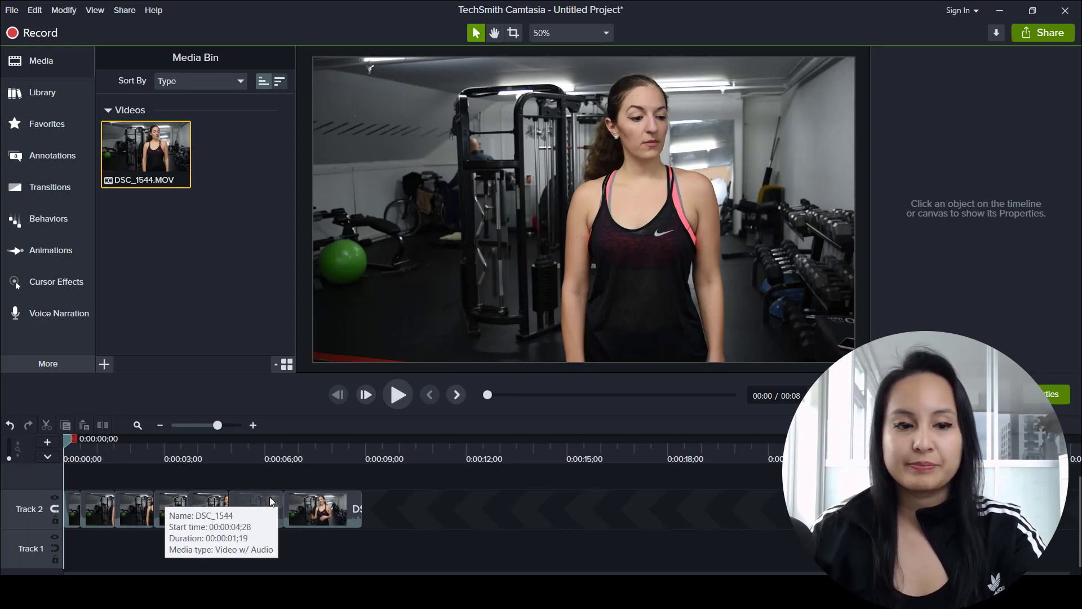
# Step: Disable the magnetic track on Track 2 and move the last segment away from the others to leave a gap
pyautogui.click(55, 511)
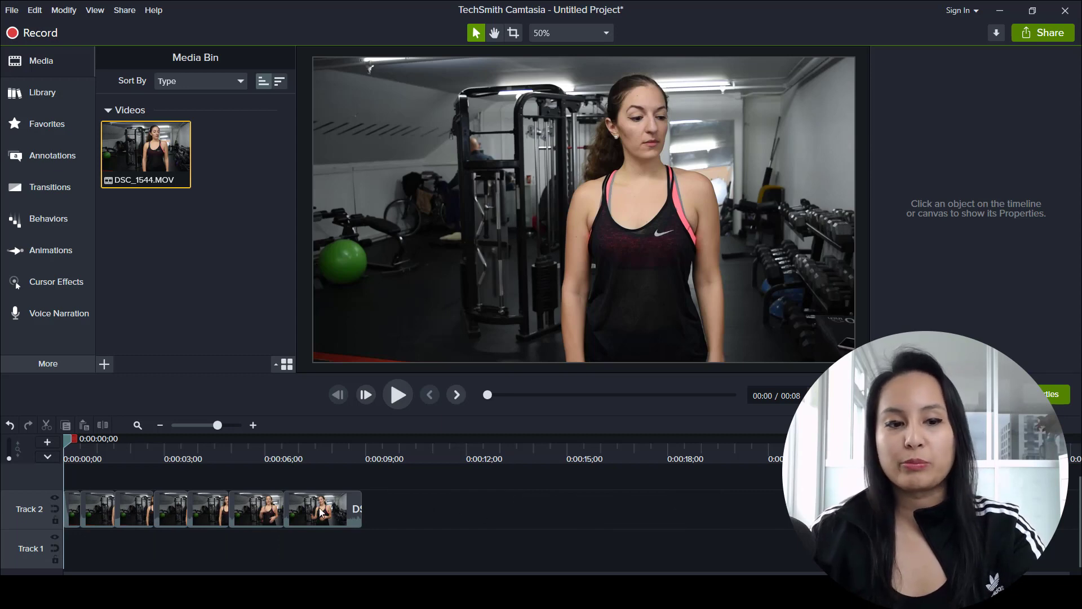
pyautogui.moveTo(427, 511); pyautogui.dragTo(90, 510)
pyautogui.click(163, 543)
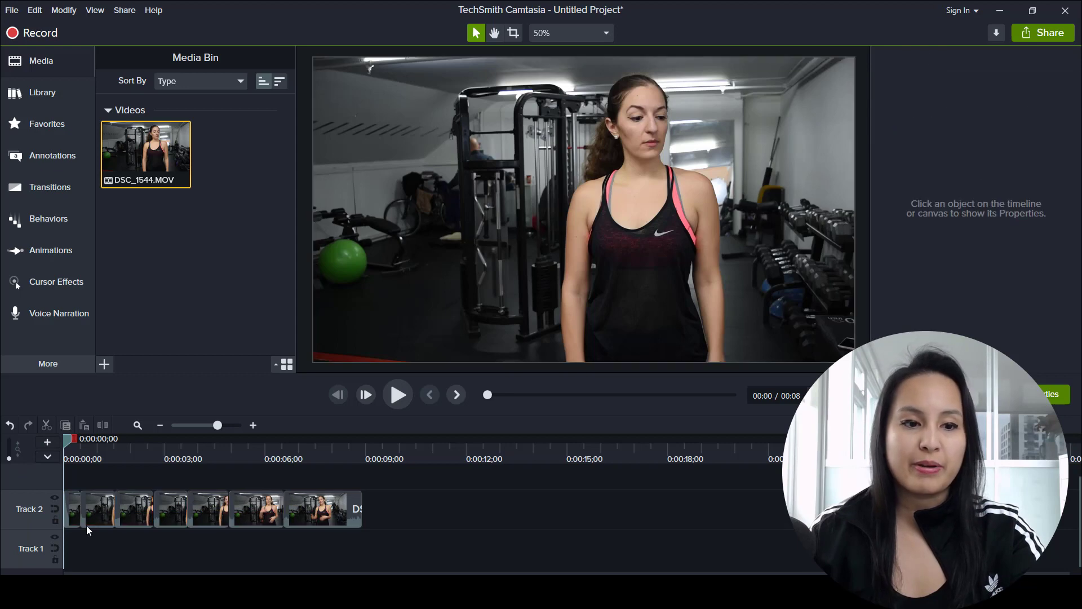
pyautogui.click(309, 503)
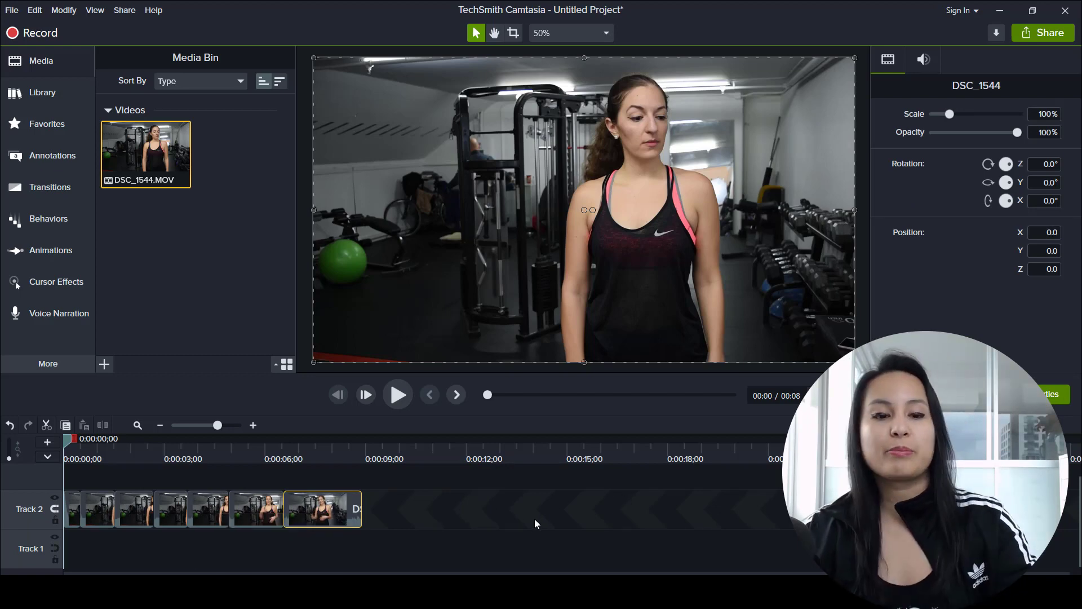
pyautogui.click(55, 507)
pyautogui.moveTo(345, 503)
pyautogui.mouseDown()
pyautogui.moveTo(478, 504)
pyautogui.moveTo(300, 501)
pyautogui.moveTo(353, 501)
pyautogui.mouseUp()
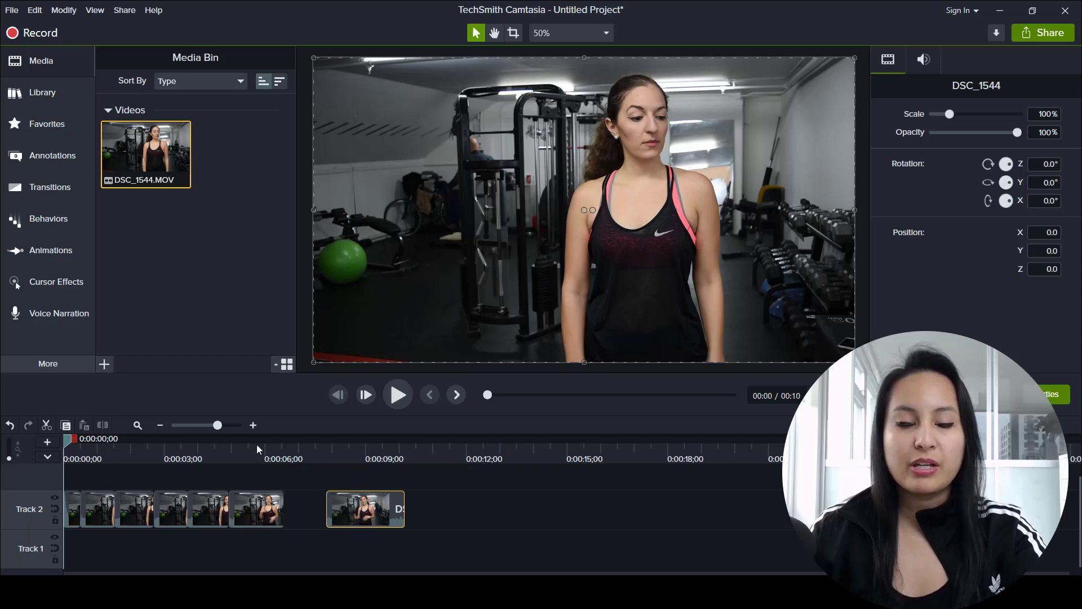
# Step: Preview the gap at 0:00:06;21 and re-enable the magnetic track on Track 2 to close it
pyautogui.click(257, 445)
pyautogui.moveTo(256, 444); pyautogui.dragTo(288, 458)
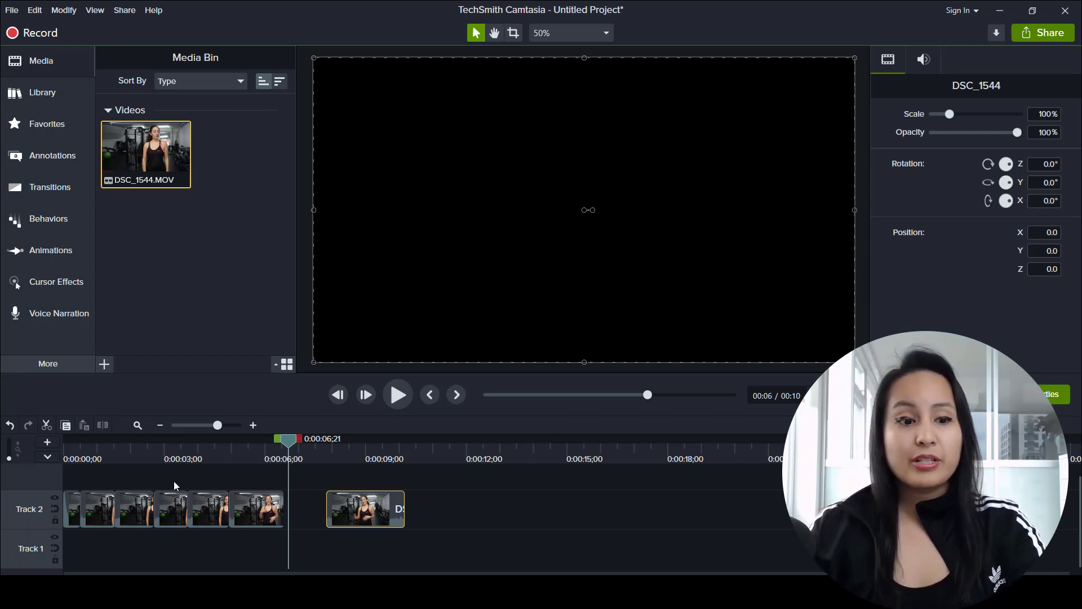
pyautogui.click(58, 509)
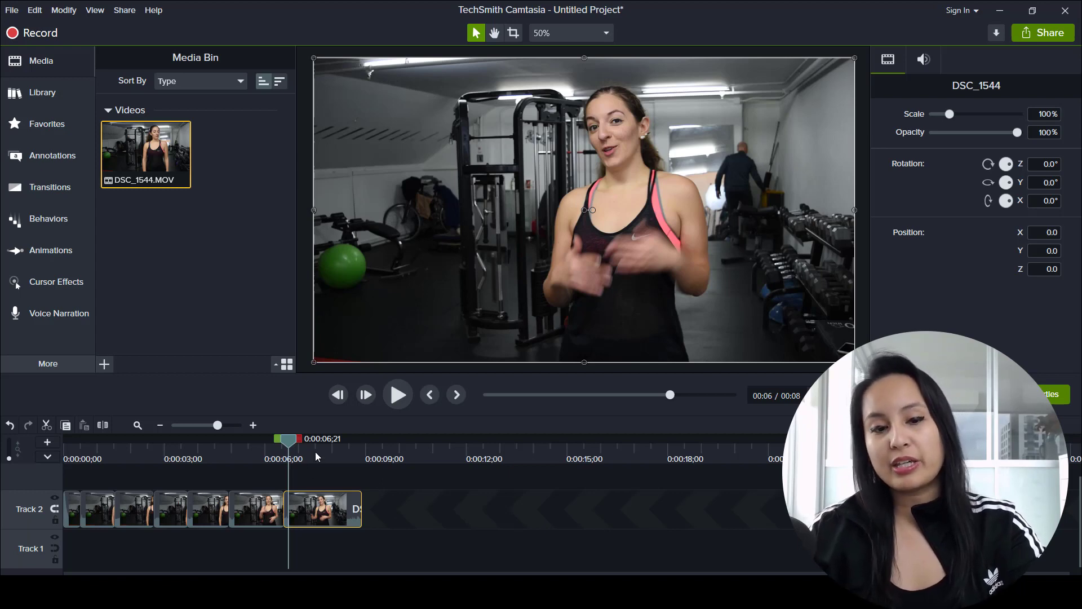
pyautogui.moveTo(316, 451); pyautogui.dragTo(323, 451)
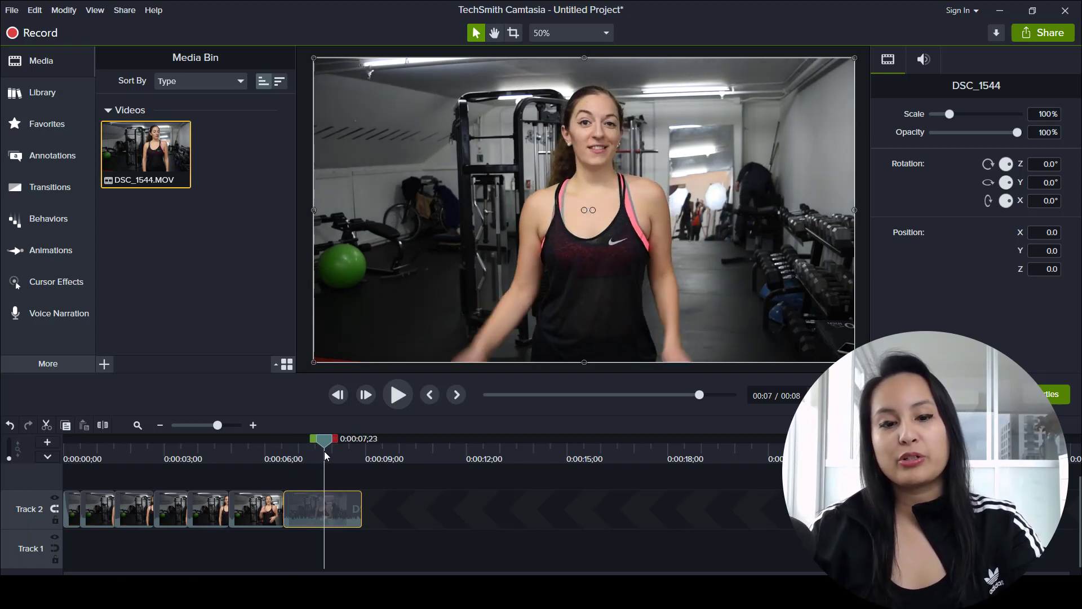